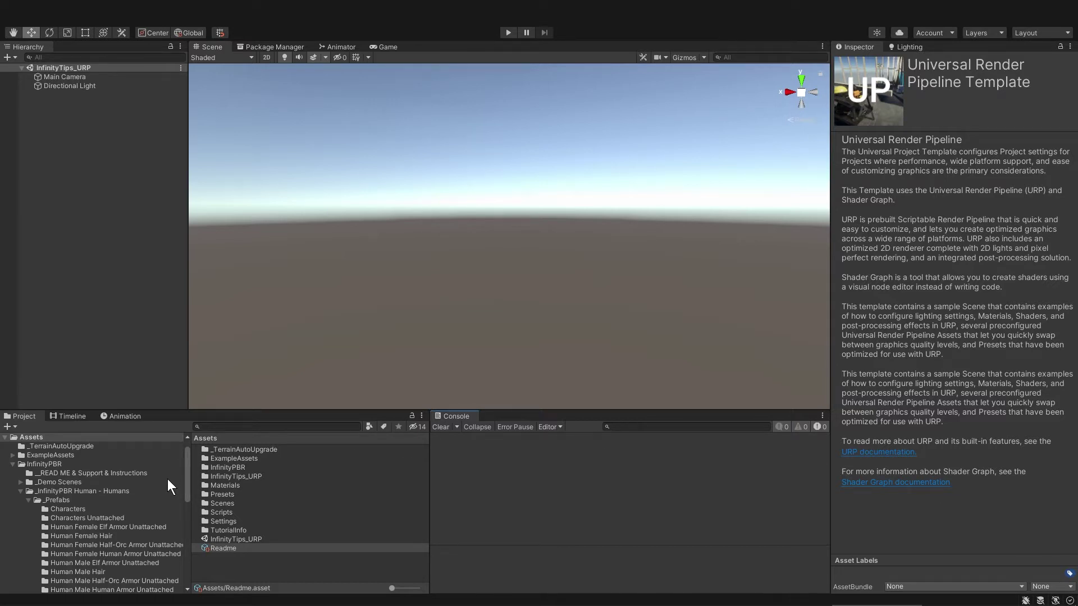
Place Human Male (v4) from Prefabs > Characters in the scene, disable its Audio Source, and frame it
click(120, 507)
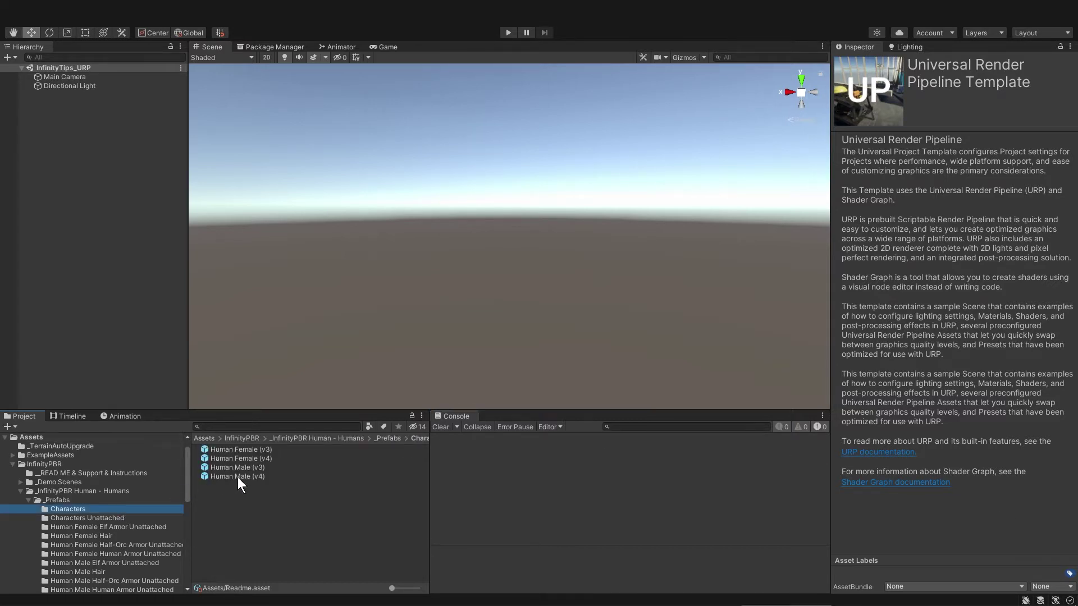
drag(237, 477, 102, 141)
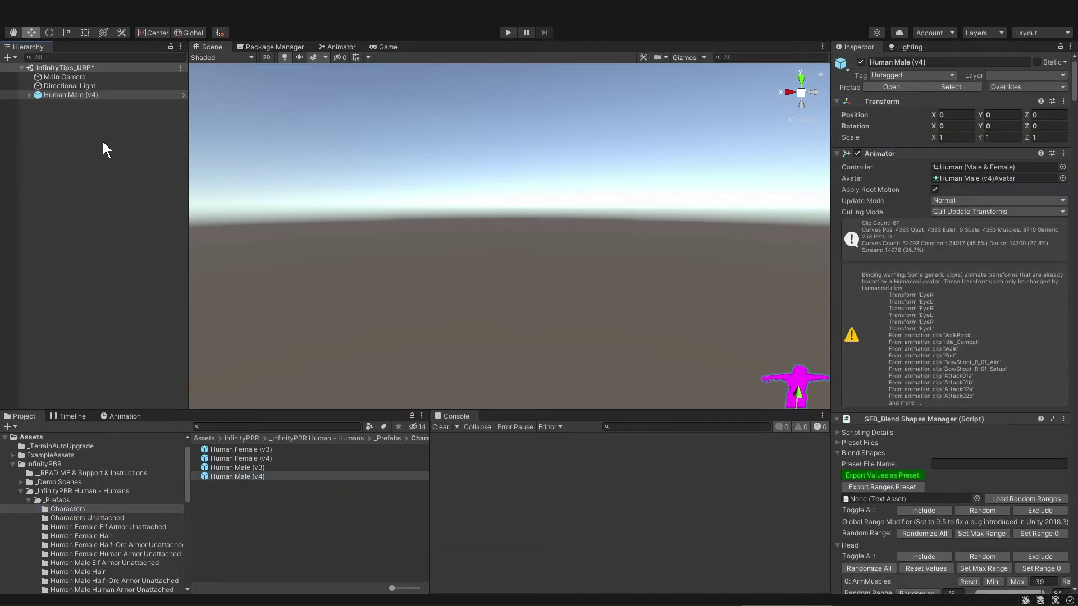
click(837, 419)
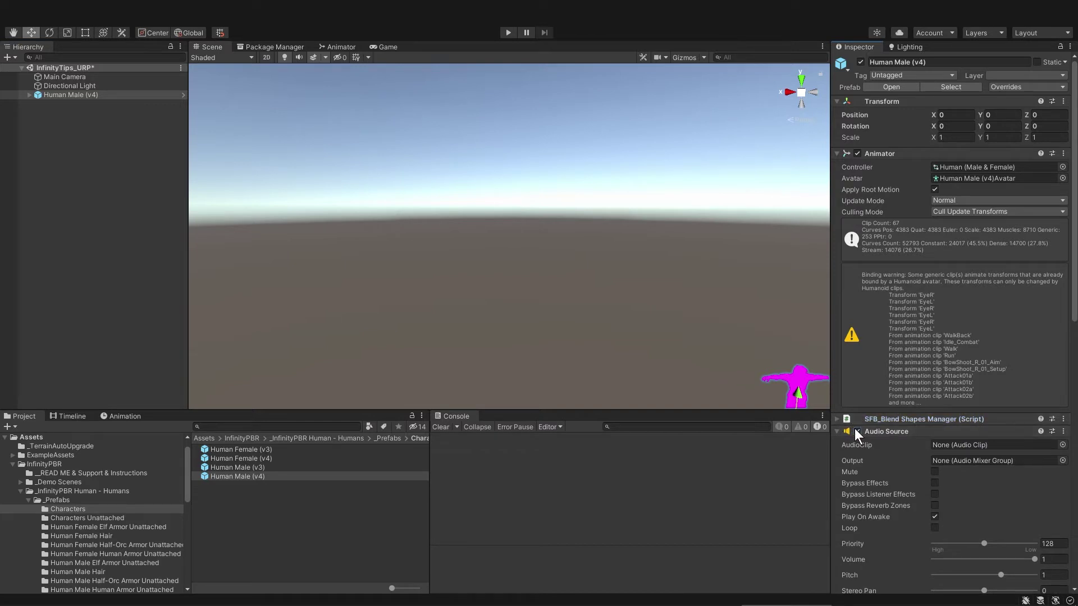
click(856, 431)
key(f)
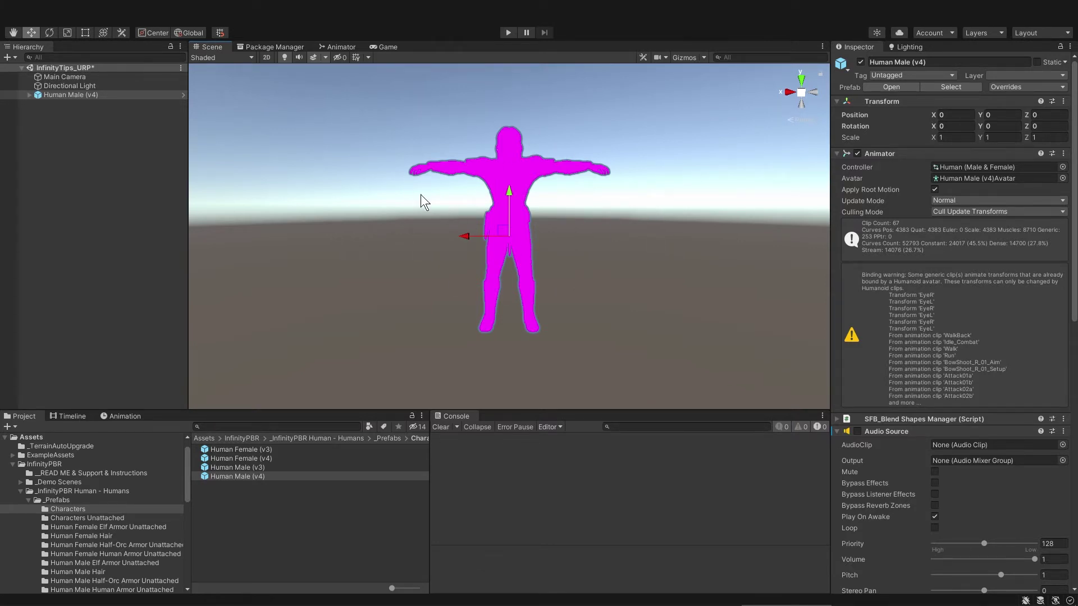
Run Upgrade Project Materials to UniversalRP Materials, confirm Proceed, and clear the Console warnings
click(27, 18)
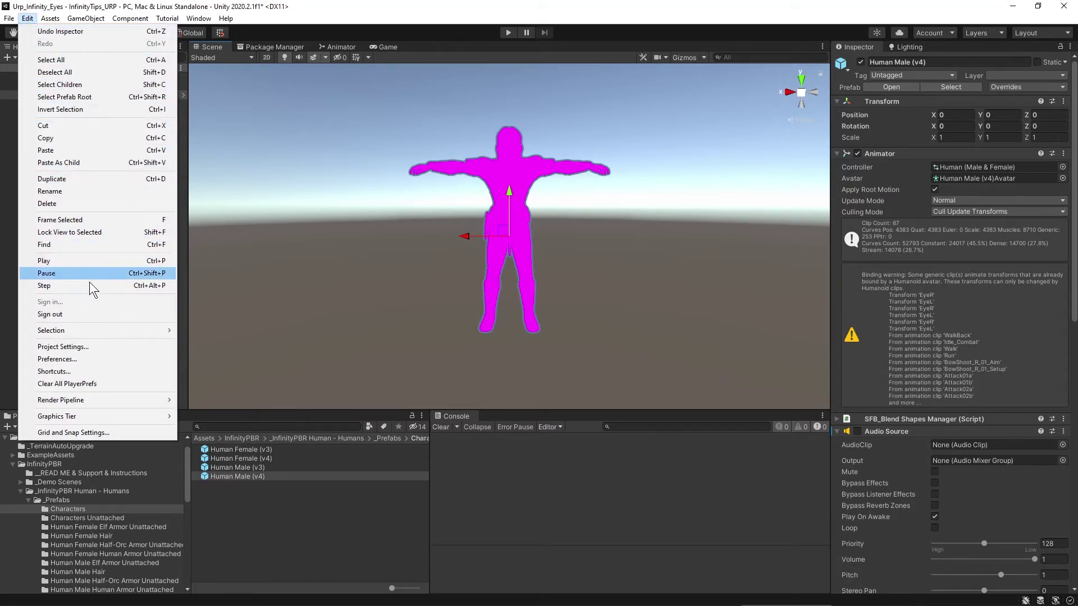
mouse_move(119, 400)
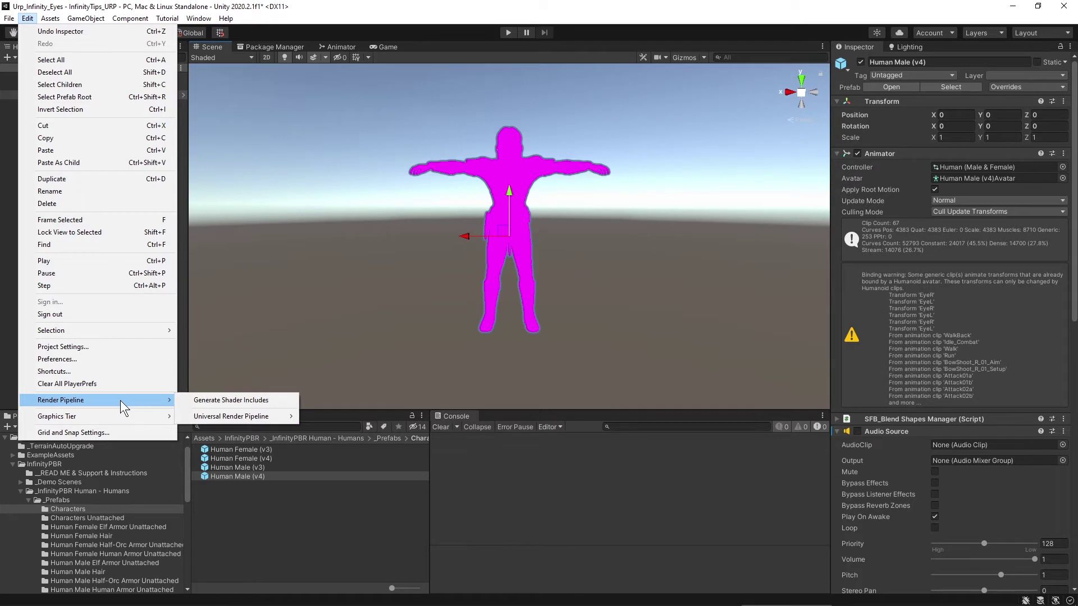
mouse_move(216, 416)
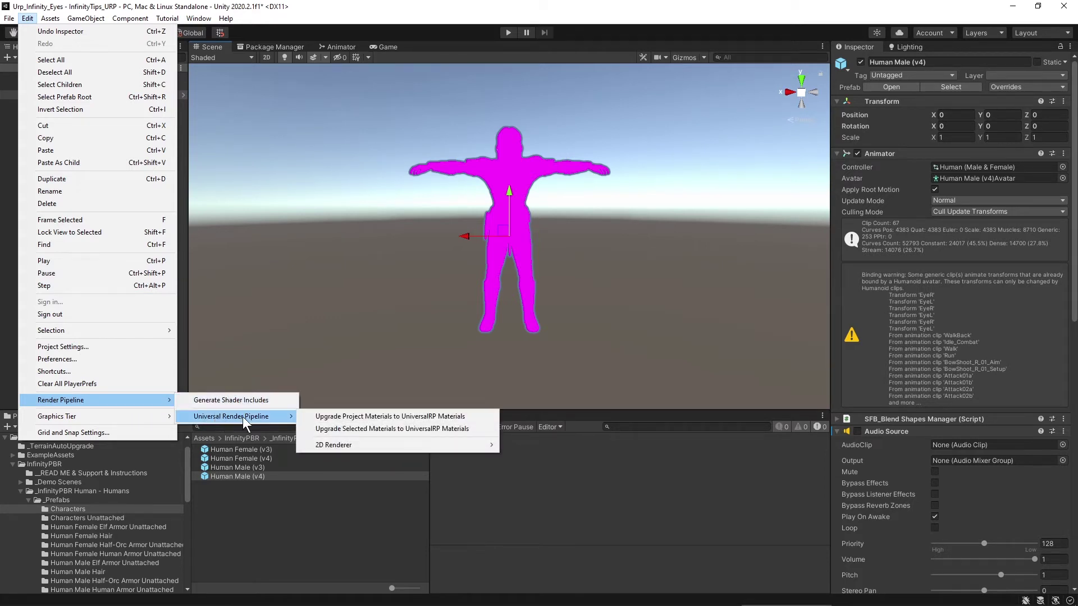
click(348, 419)
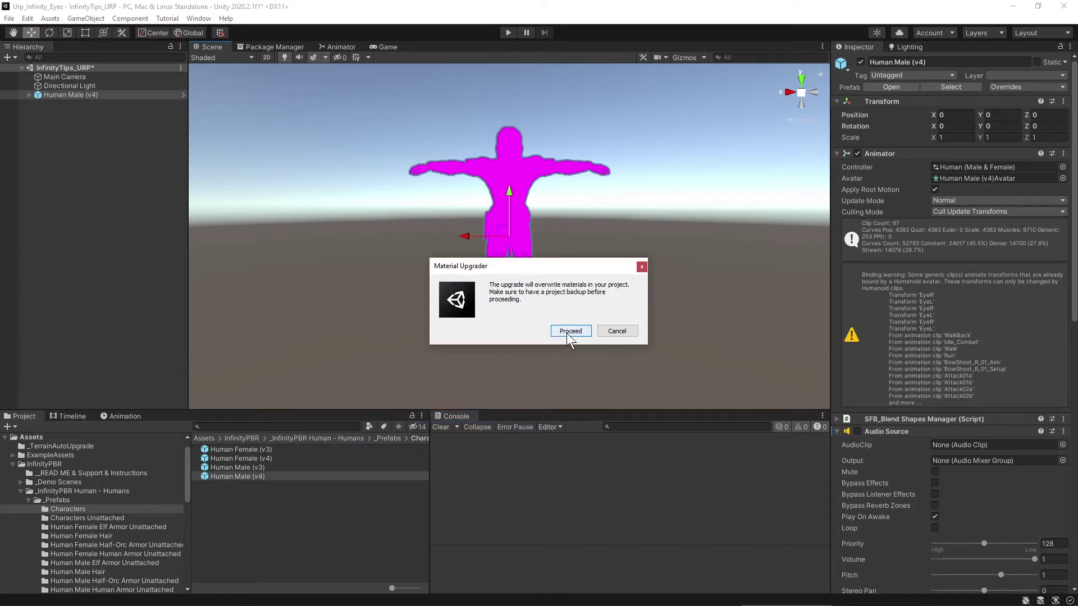
click(567, 332)
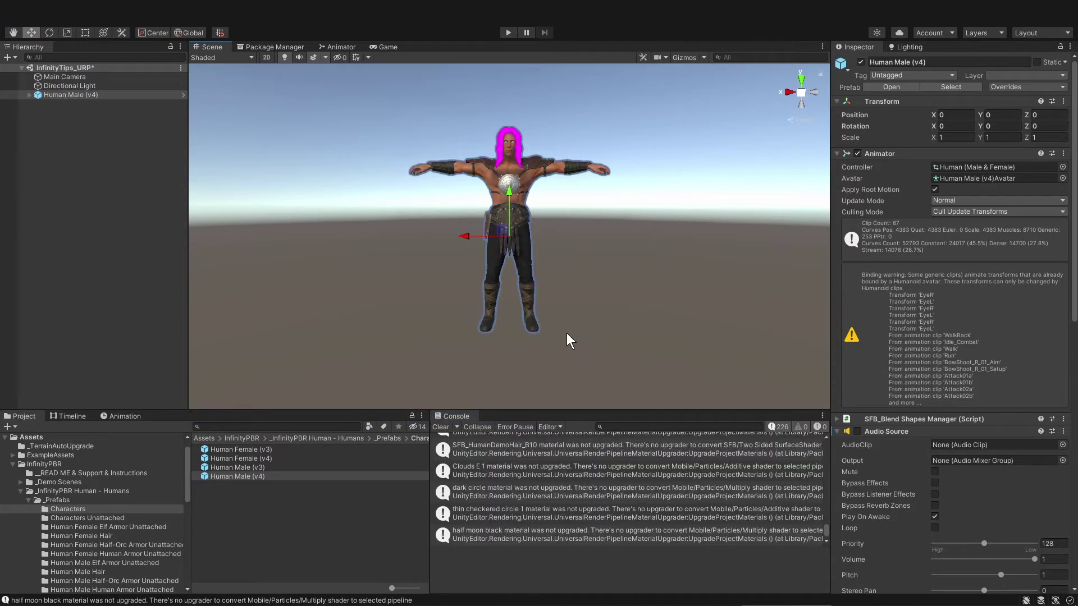
click(440, 428)
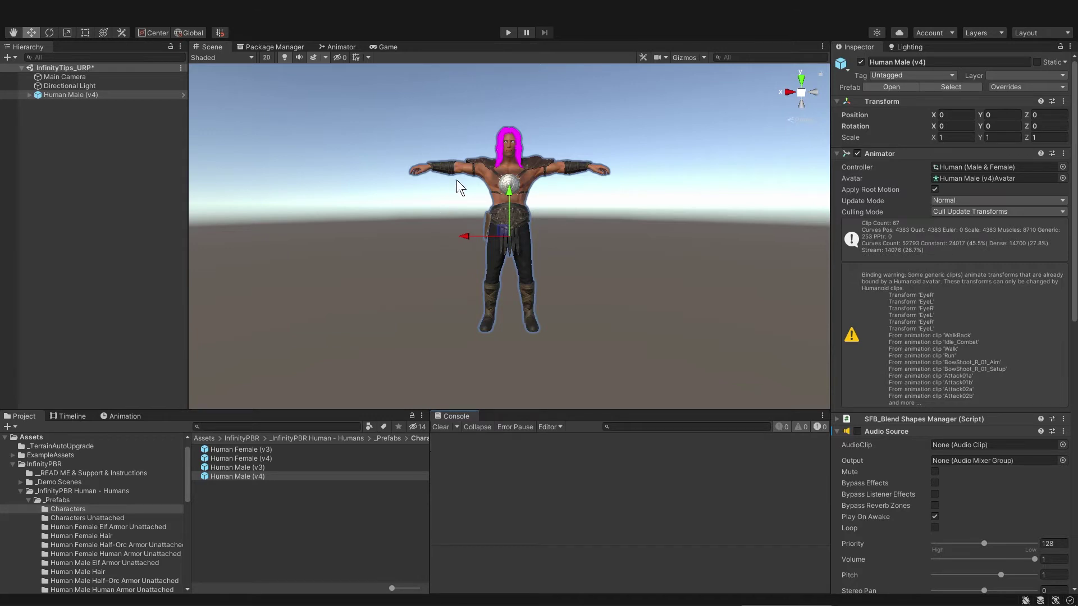
scroll(461, 179, up, 5)
Select HumanMaleHairLong and assign its material the AV > URP > Hair shader
middle_drag(466, 180, 467, 173)
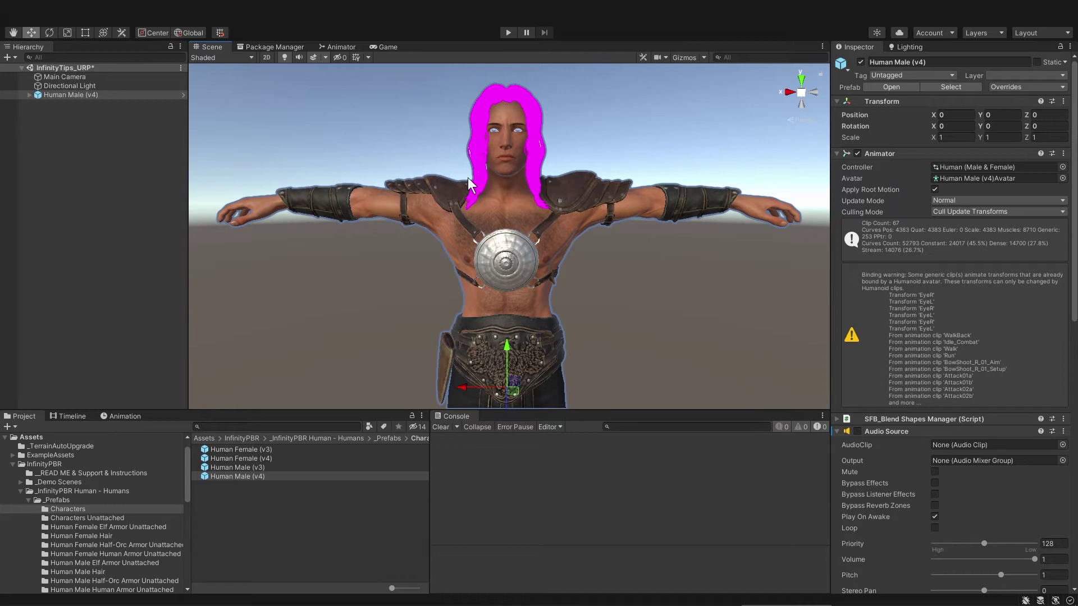
click(534, 158)
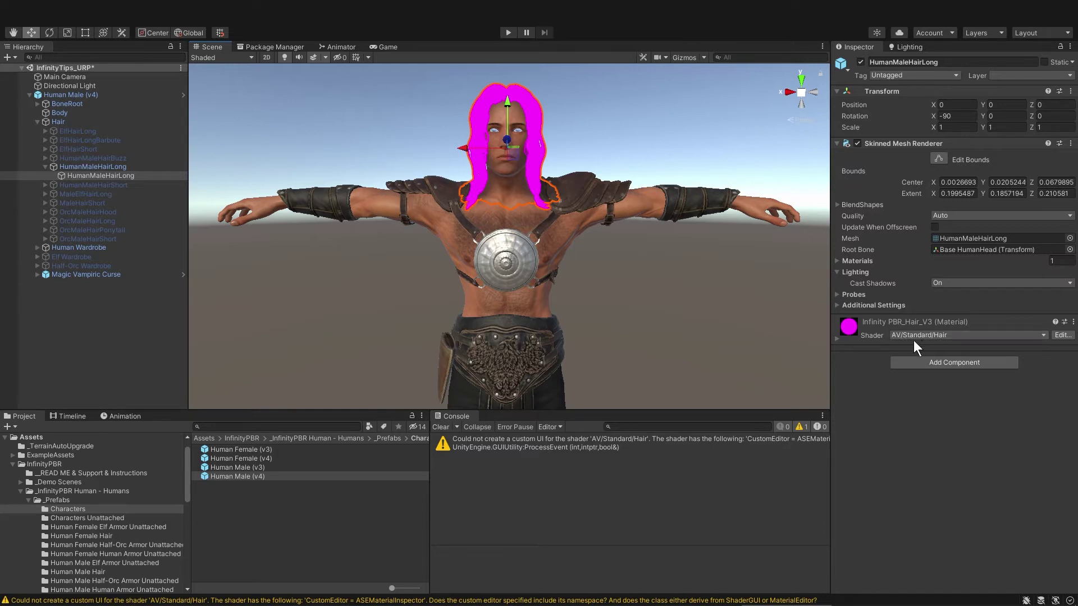
click(947, 335)
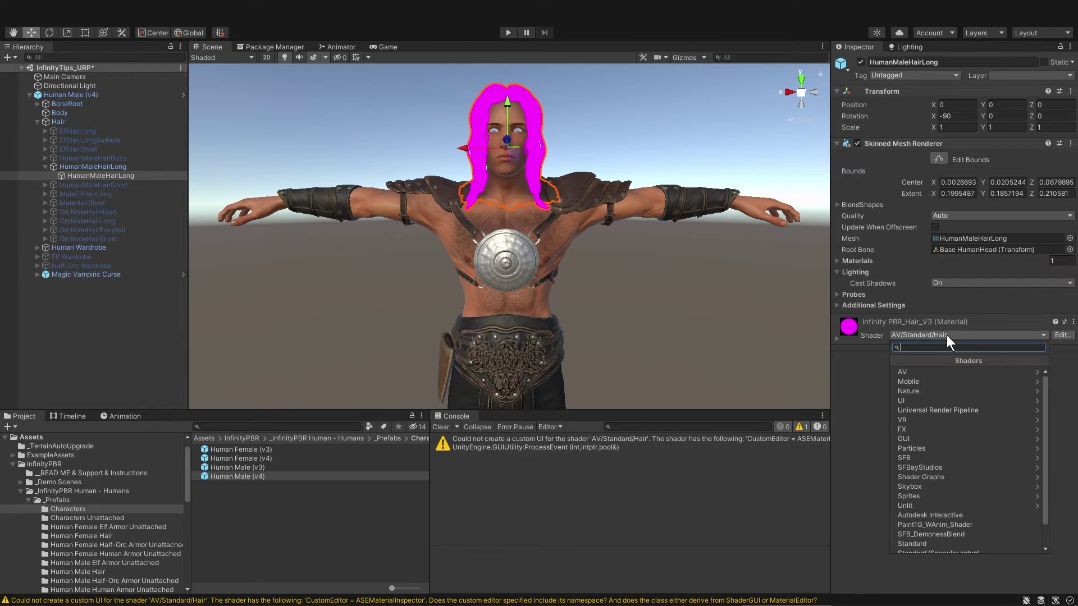
click(936, 371)
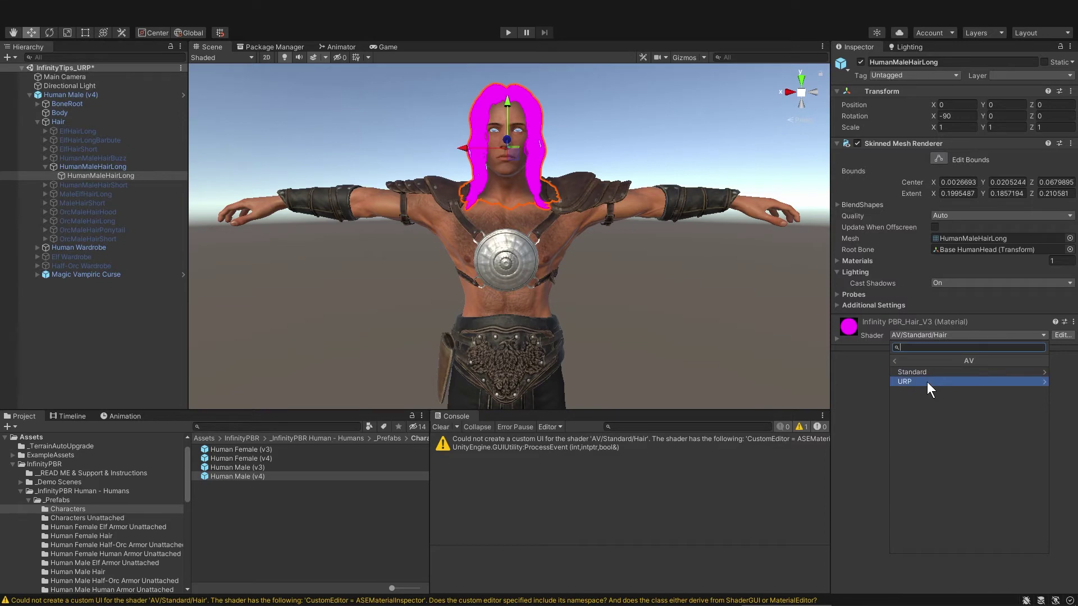
click(927, 382)
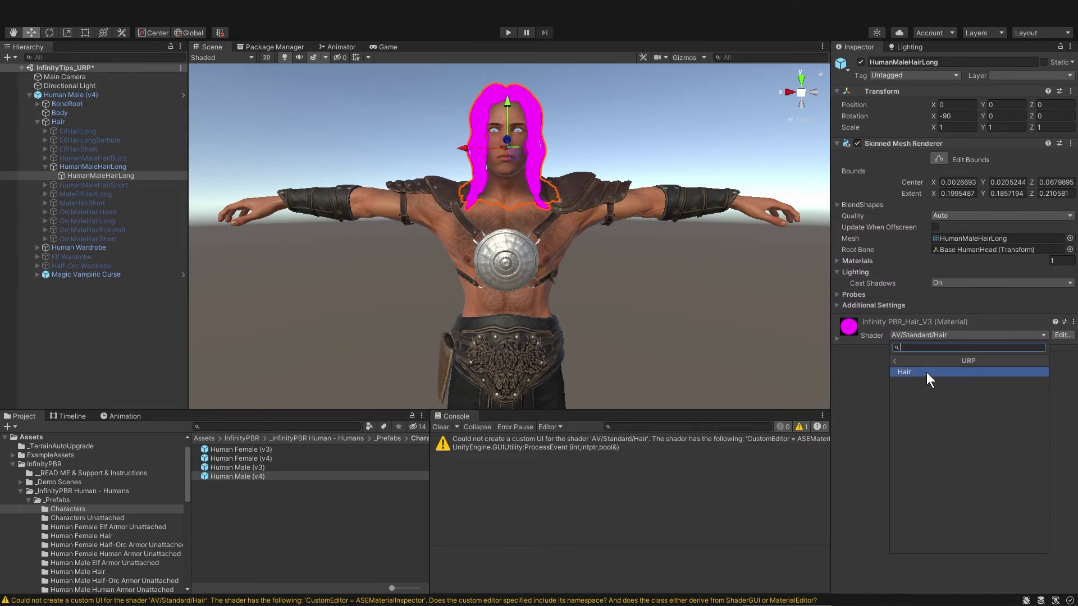
click(926, 372)
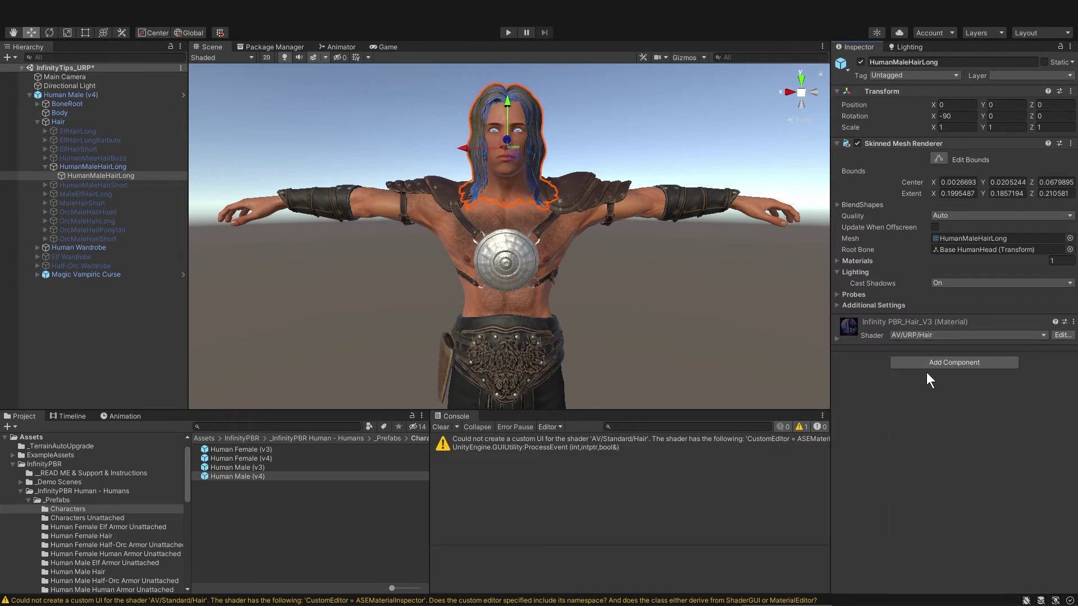
Set the hair's Main Color to black, Albedo Desaturate to 1, and Albedo Remapper to -0.98
click(837, 338)
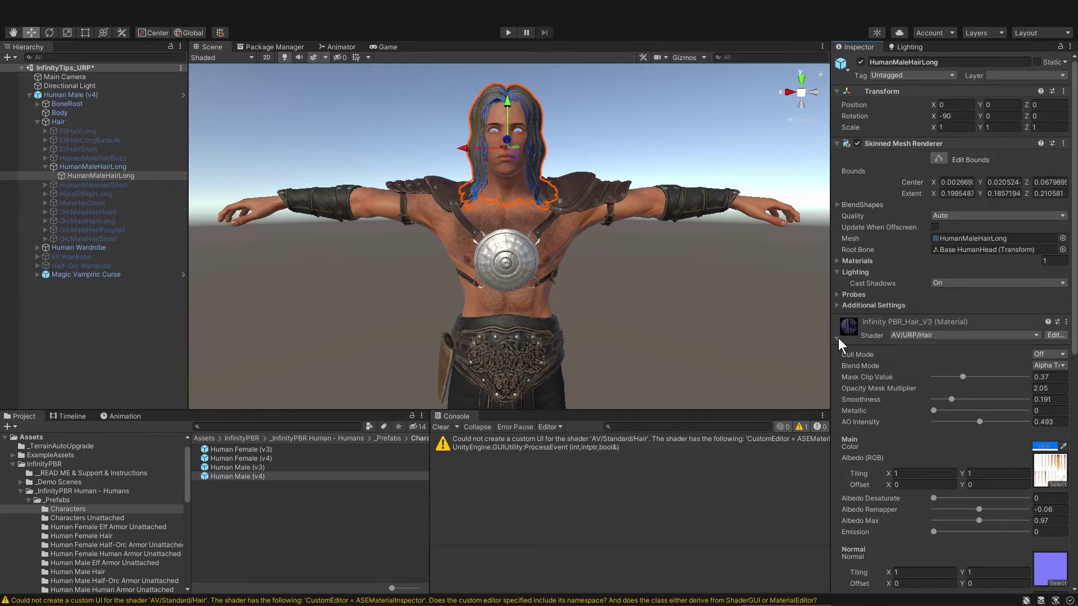
click(1046, 446)
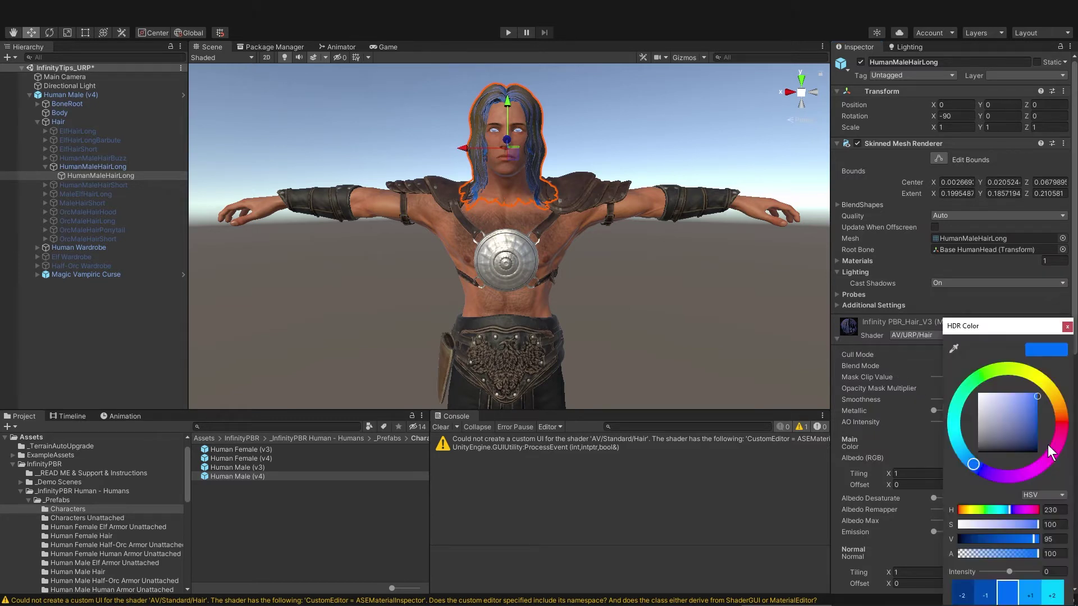
drag(1010, 413, 936, 466)
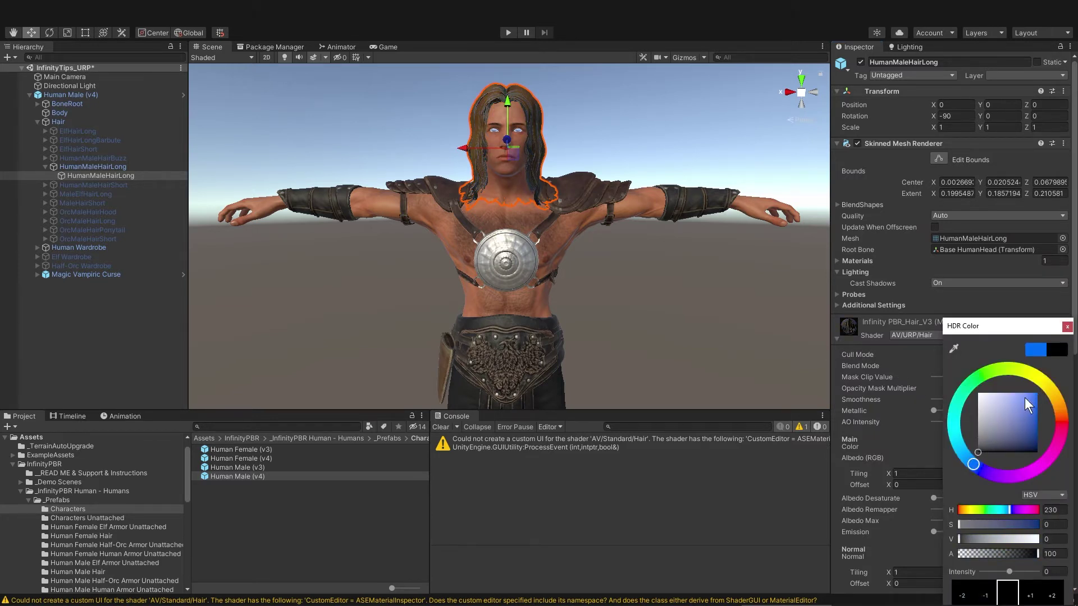
click(1066, 327)
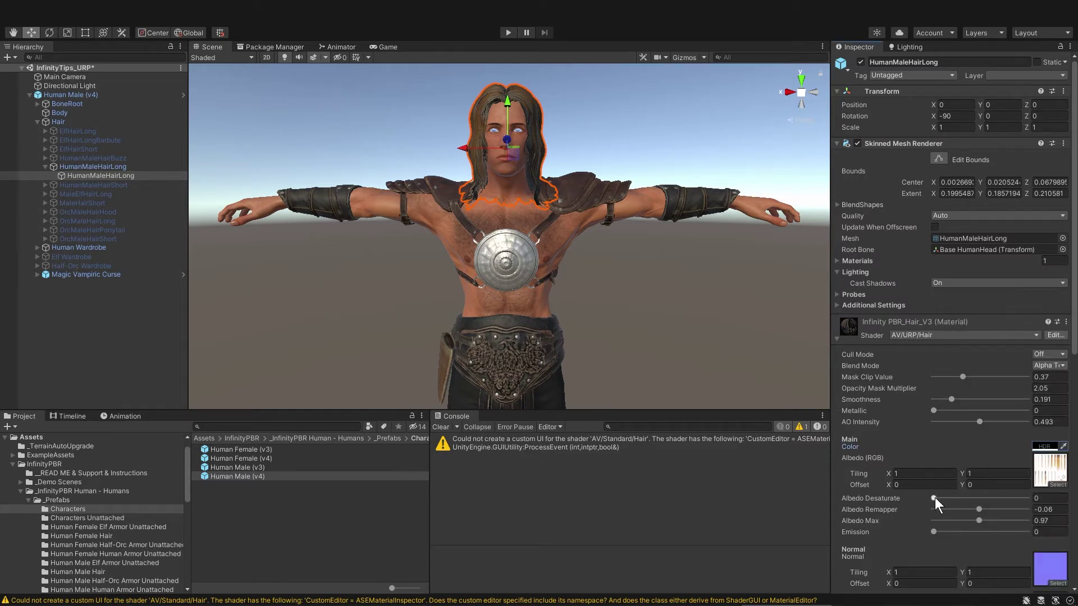
drag(934, 498, 957, 511)
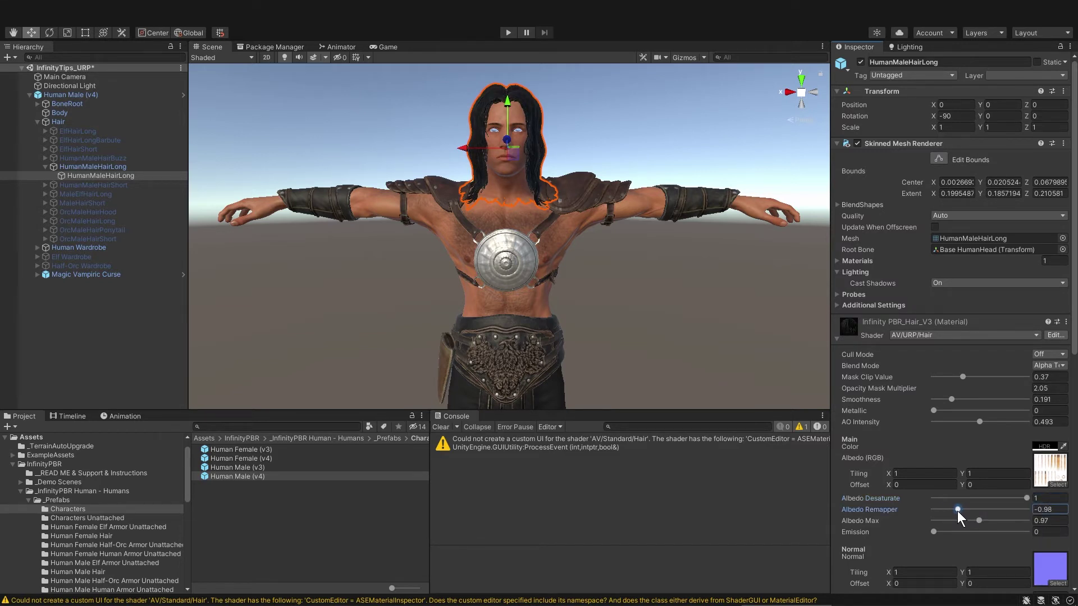
scroll(593, 305, up, 3)
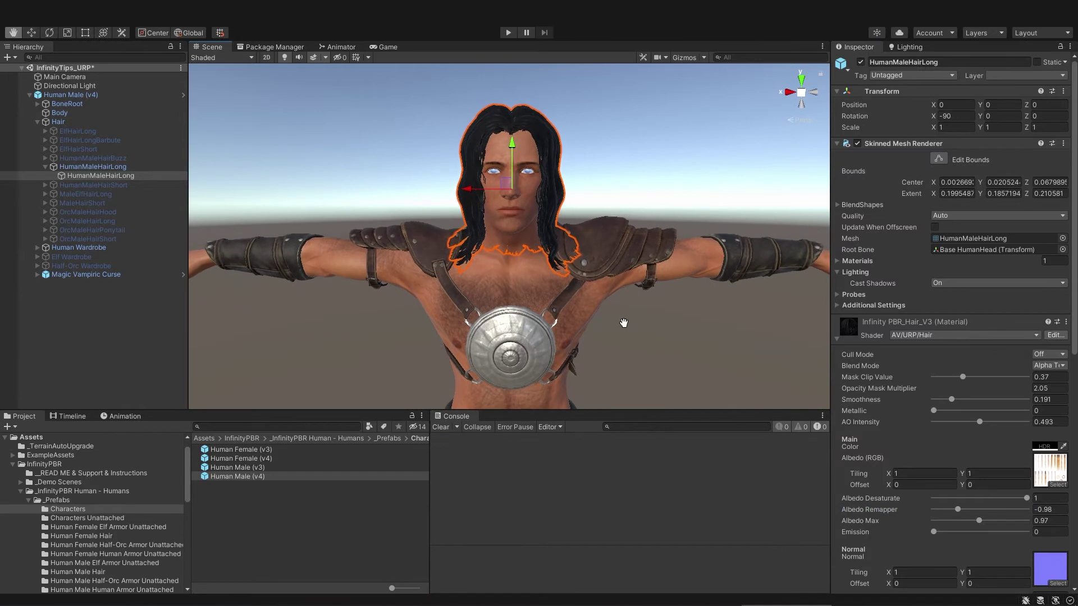
click(669, 163)
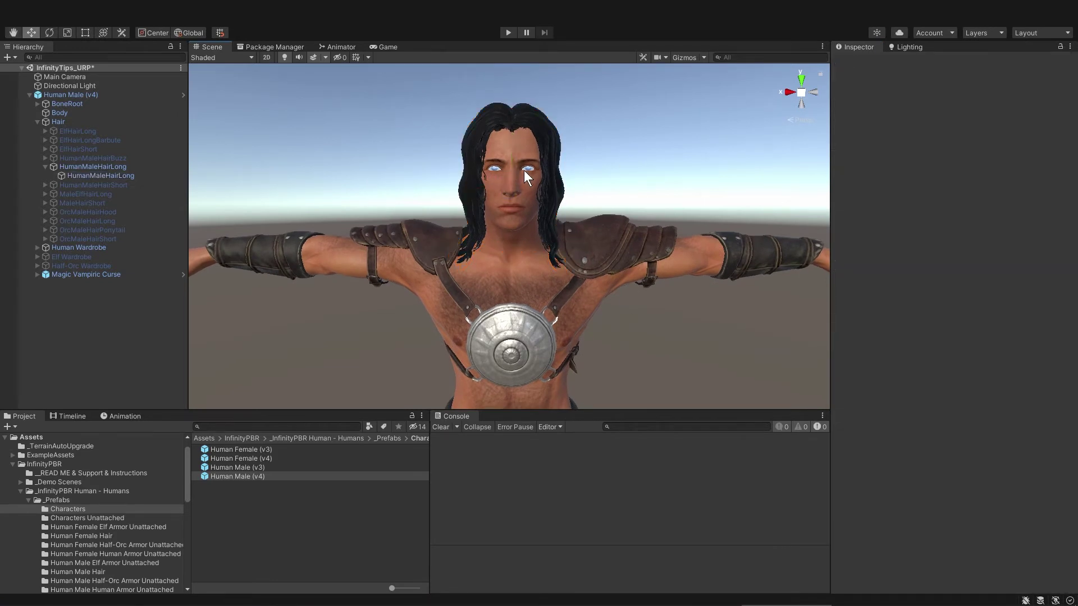
On the Body mesh, set Human Eyes_1 Smoothness to 0, then expand the SFB_Eye Reflection material
click(511, 188)
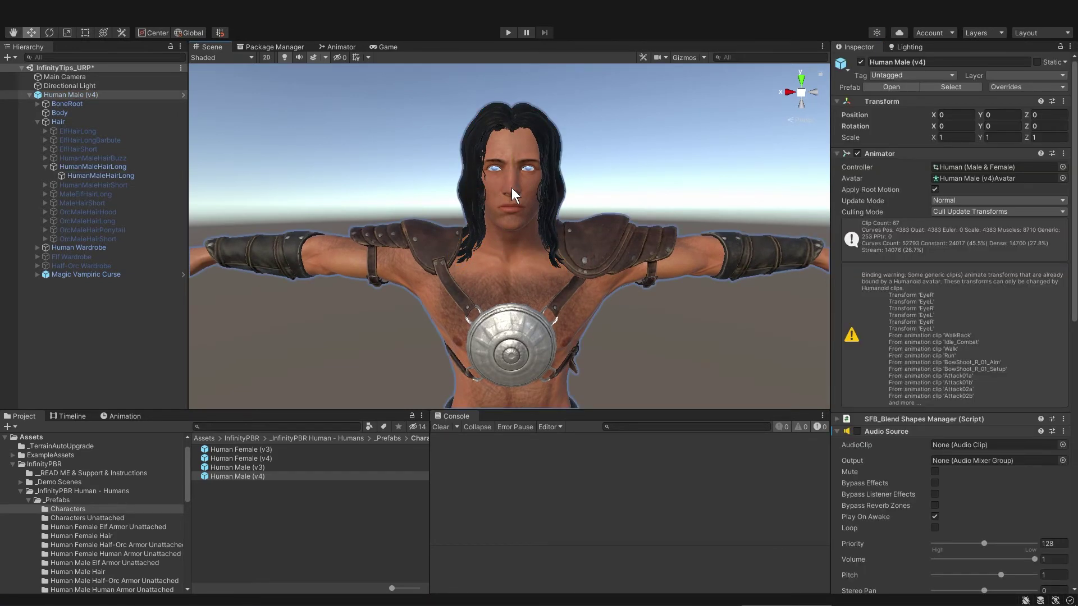
click(514, 192)
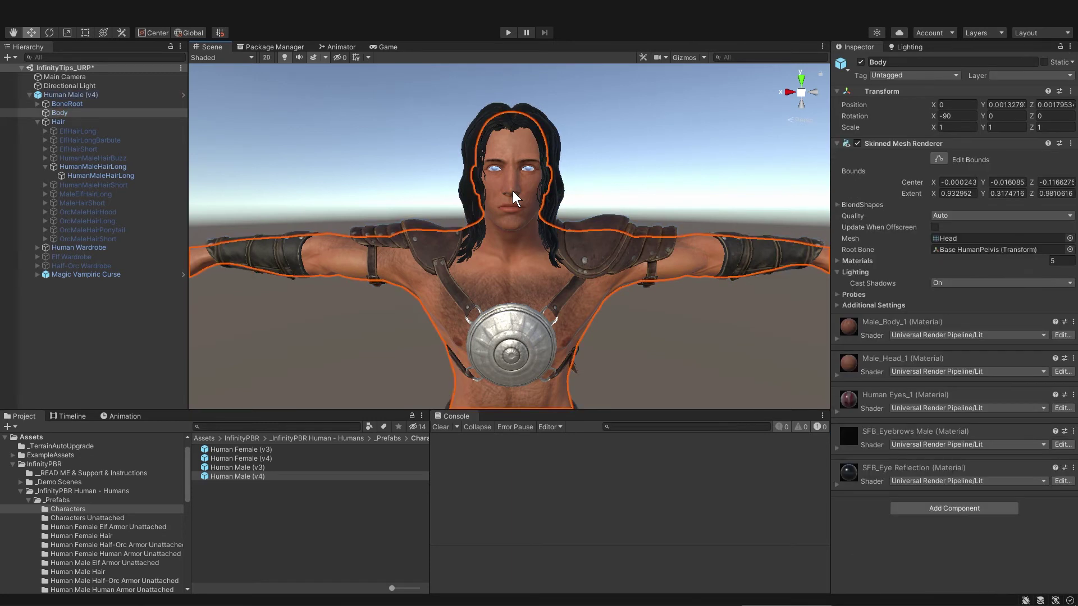
click(837, 412)
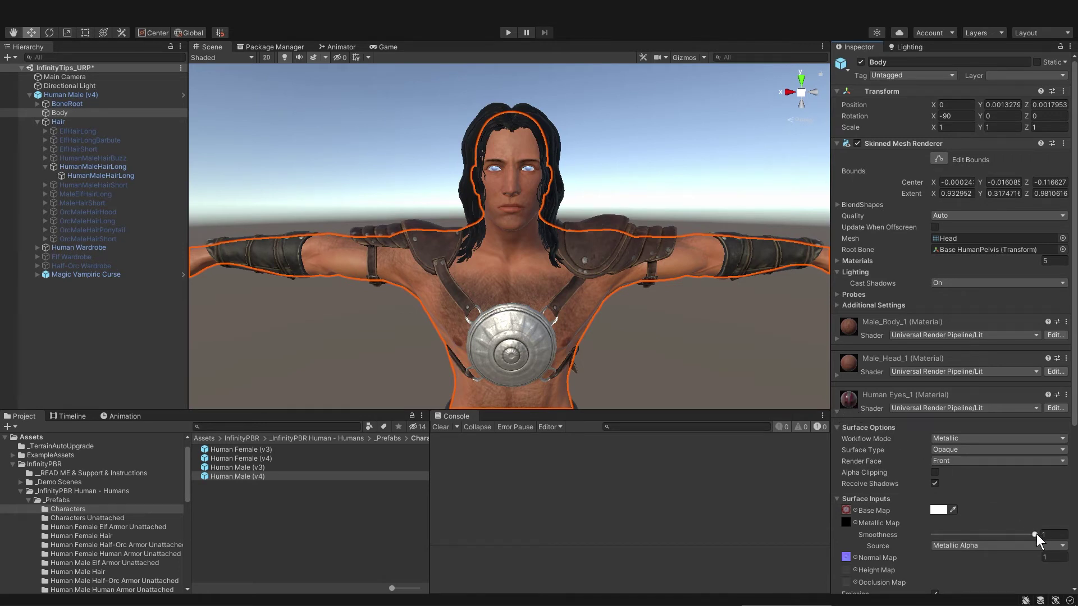
drag(1015, 533, 907, 527)
click(837, 412)
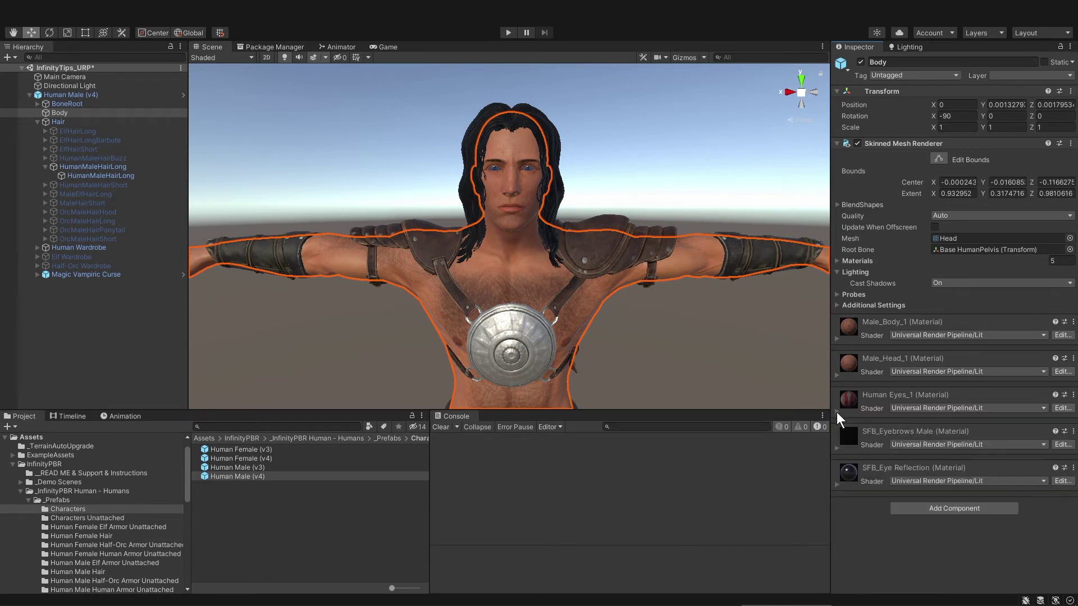
click(837, 485)
scroll(909, 525, down, 3)
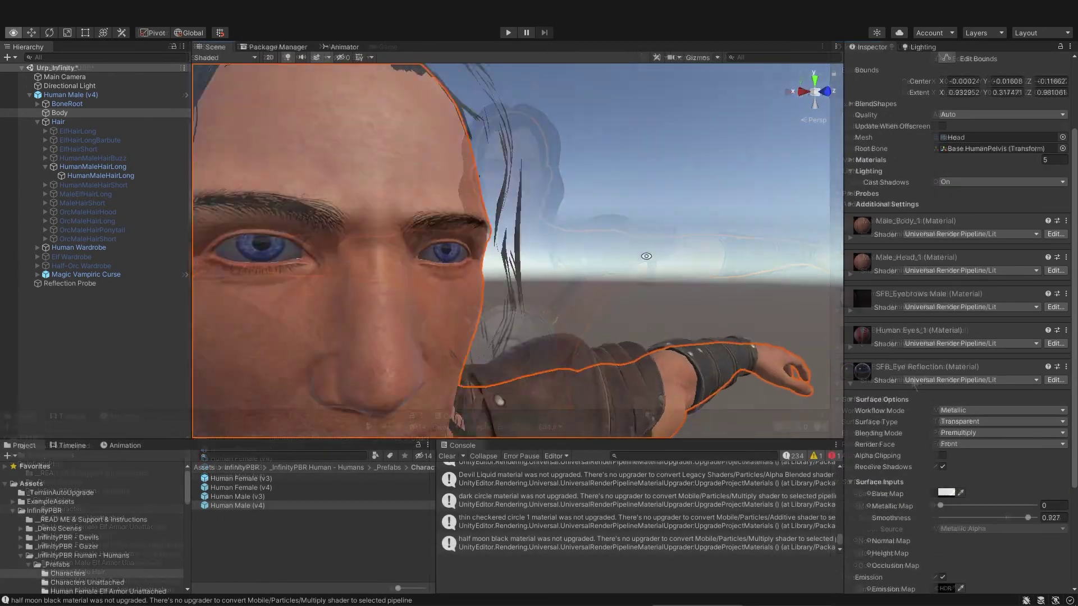
scroll(601, 279, down, 10)
click(601, 279)
click(507, 32)
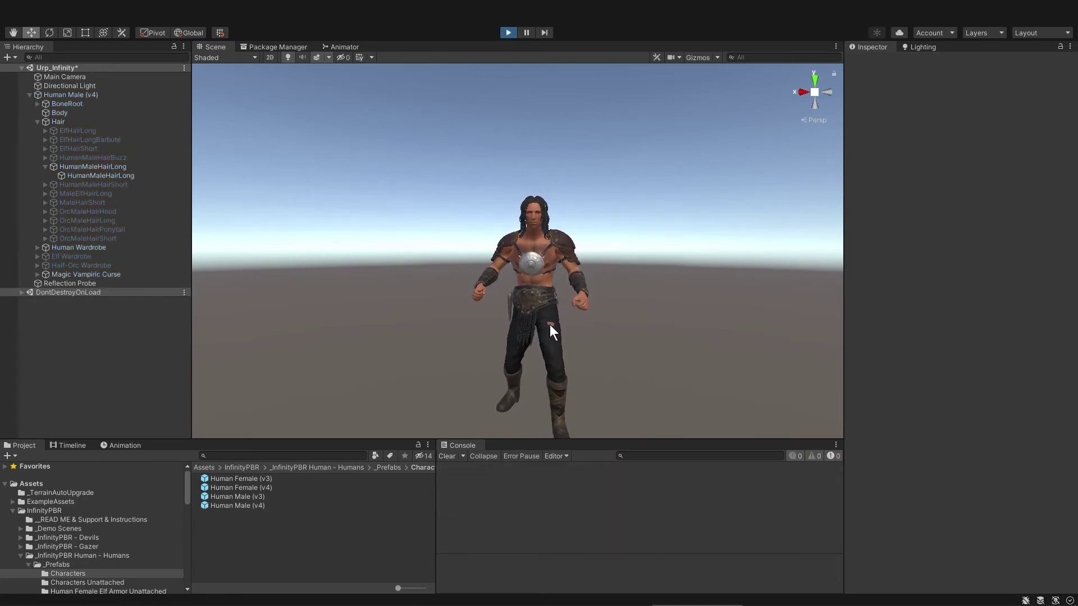
scroll(591, 342, down, 5)
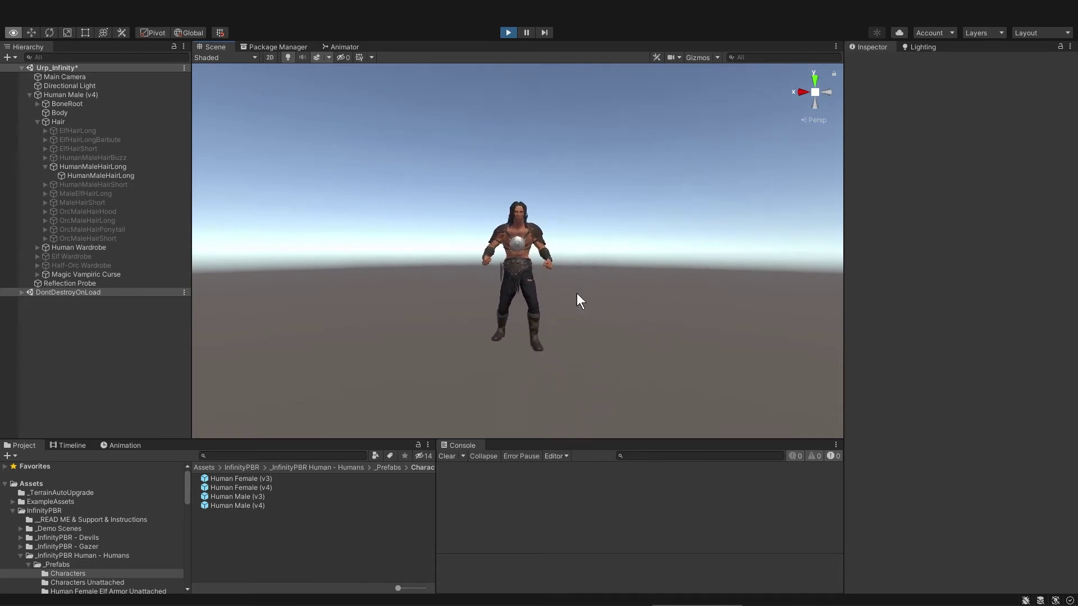
scroll(577, 293, up, 10)
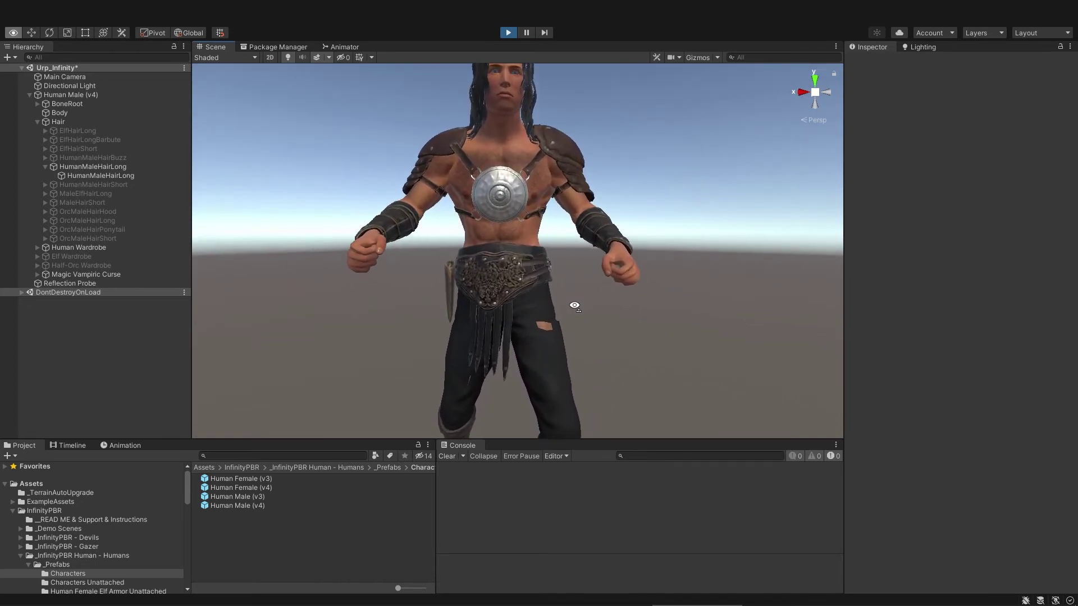
click(512, 33)
scroll(582, 207, down, 4)
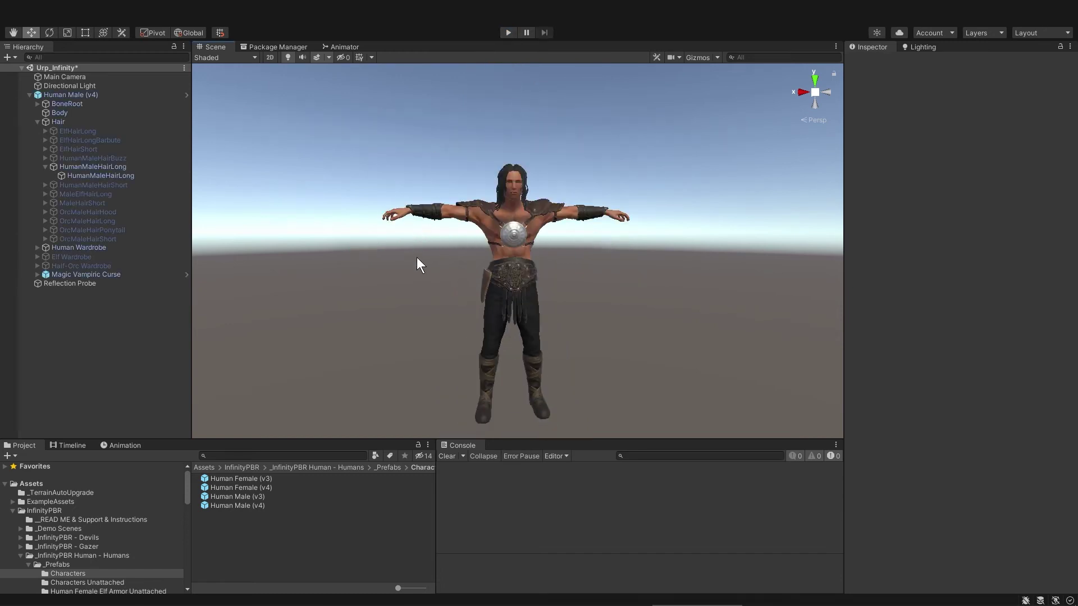
Set Skin Weights to 4 Bones in Project Settings > Quality and close the window
click(27, 18)
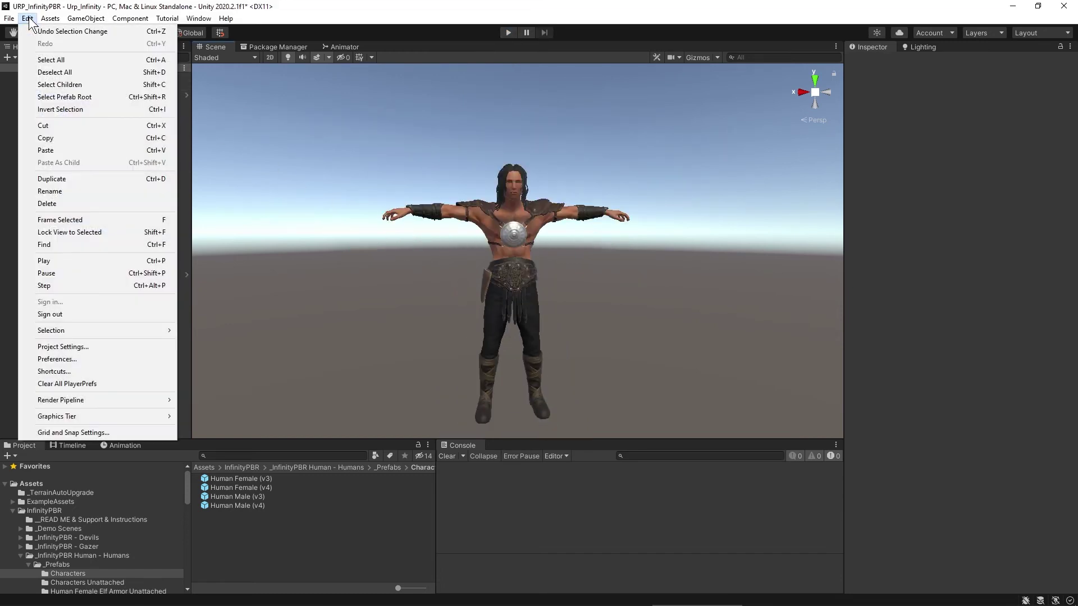
click(133, 346)
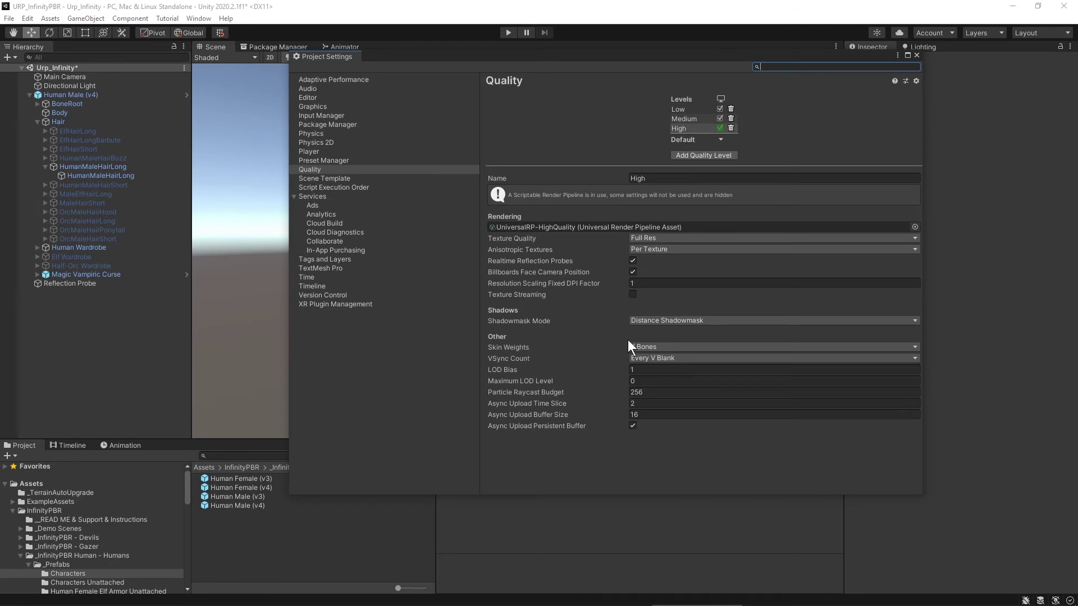
click(649, 346)
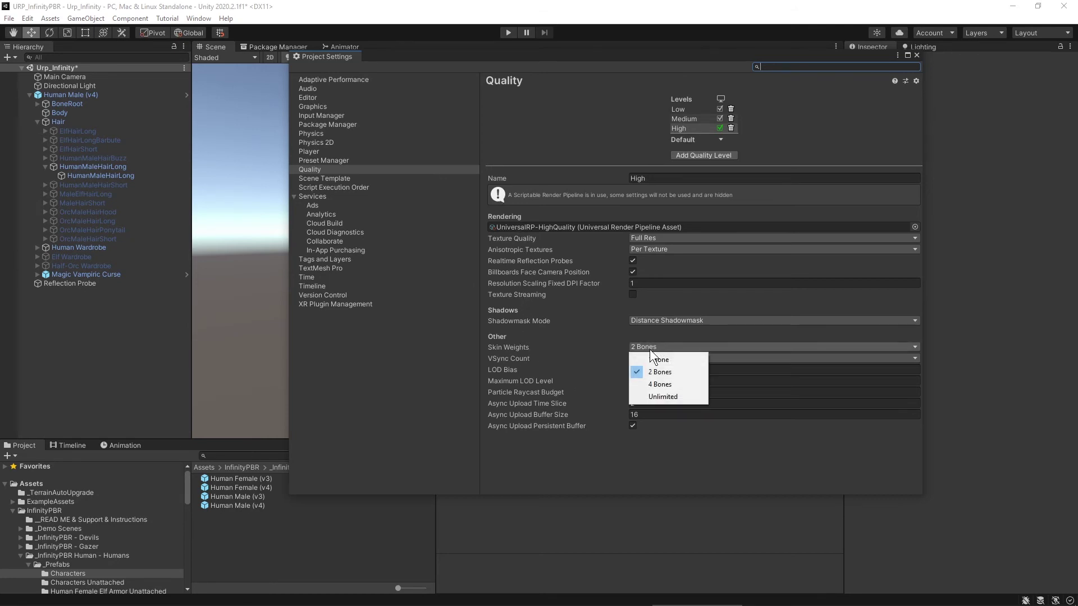
click(661, 384)
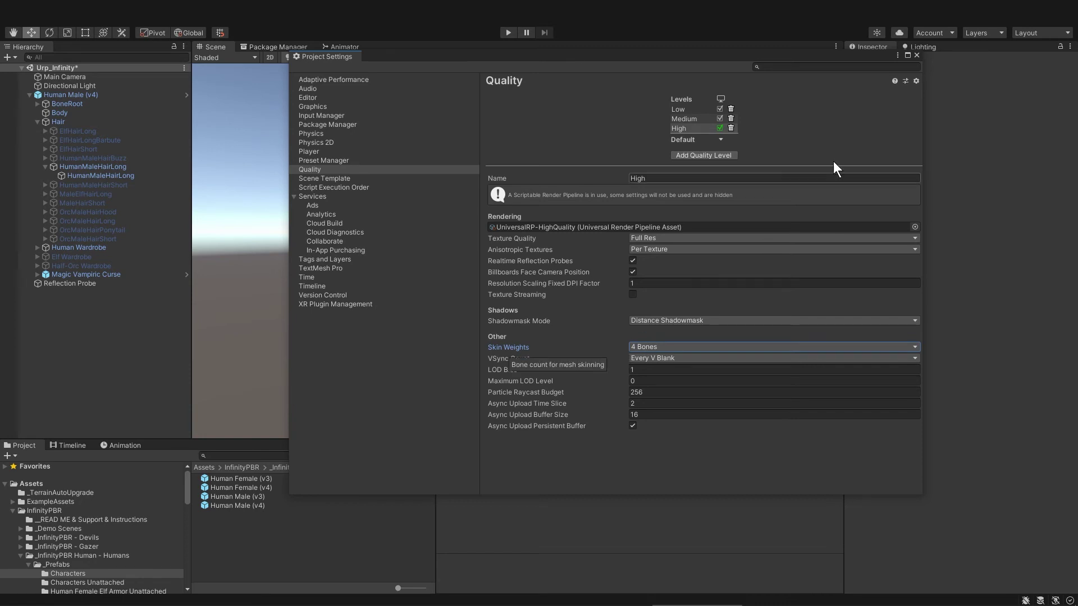
click(917, 55)
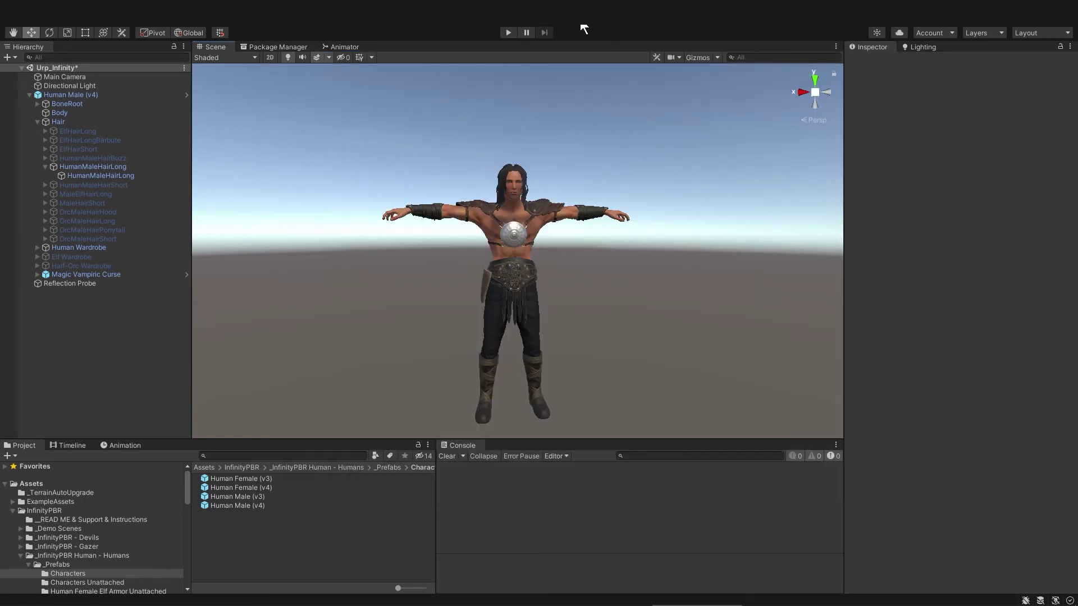
click(507, 32)
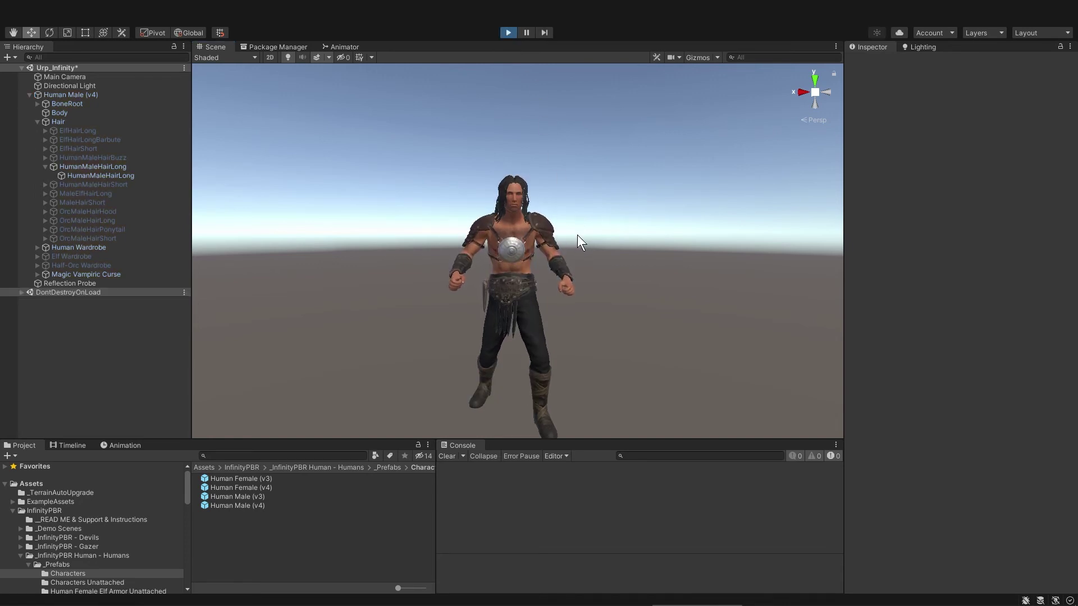
click(29, 94)
click(507, 33)
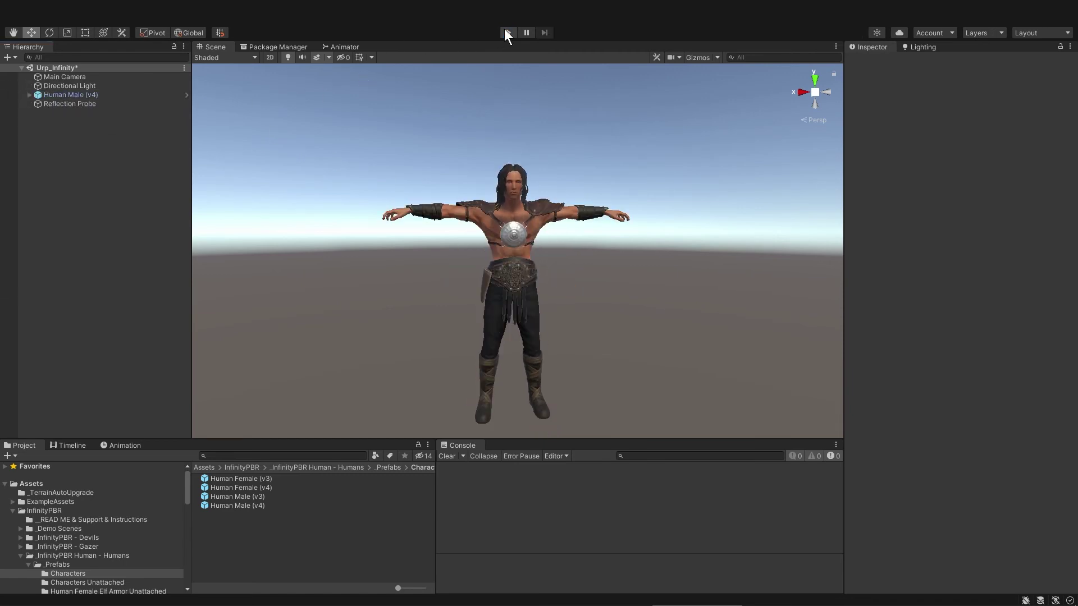
scroll(567, 302, down, 2)
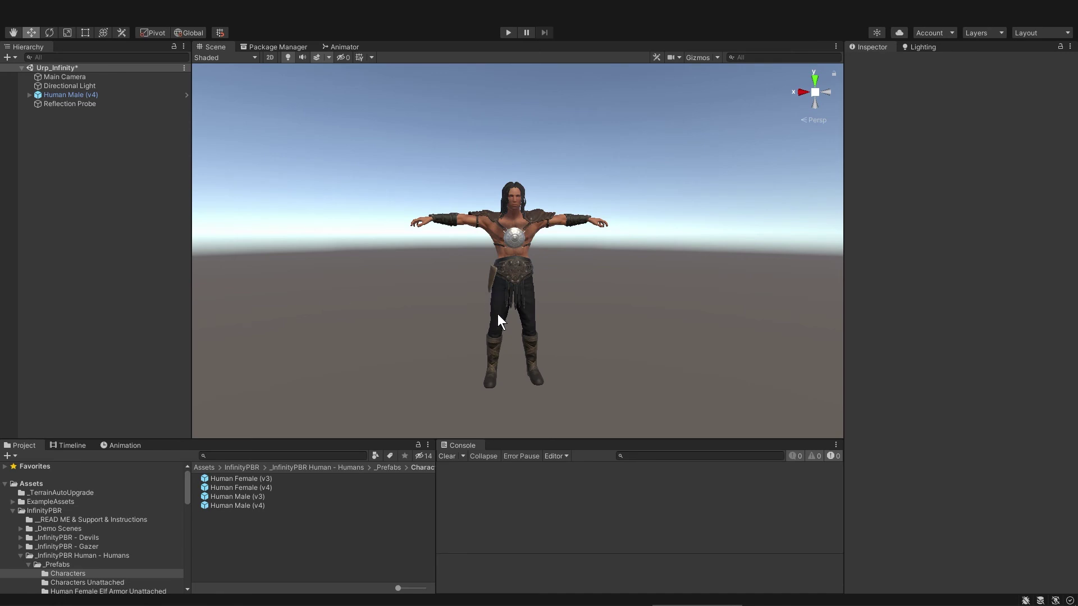
middle_drag(608, 332, 610, 307)
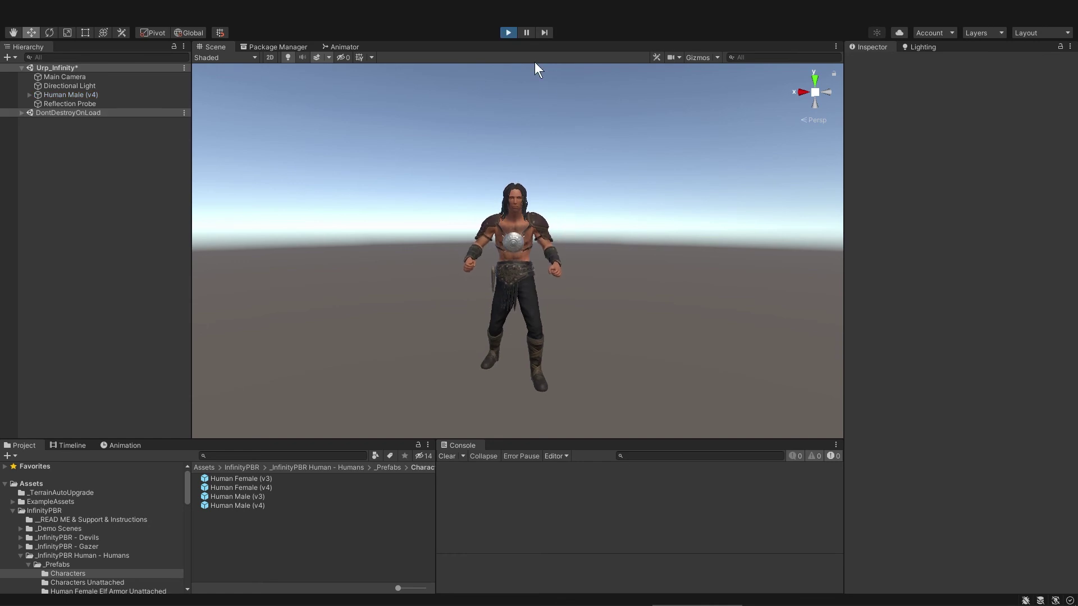
click(110, 97)
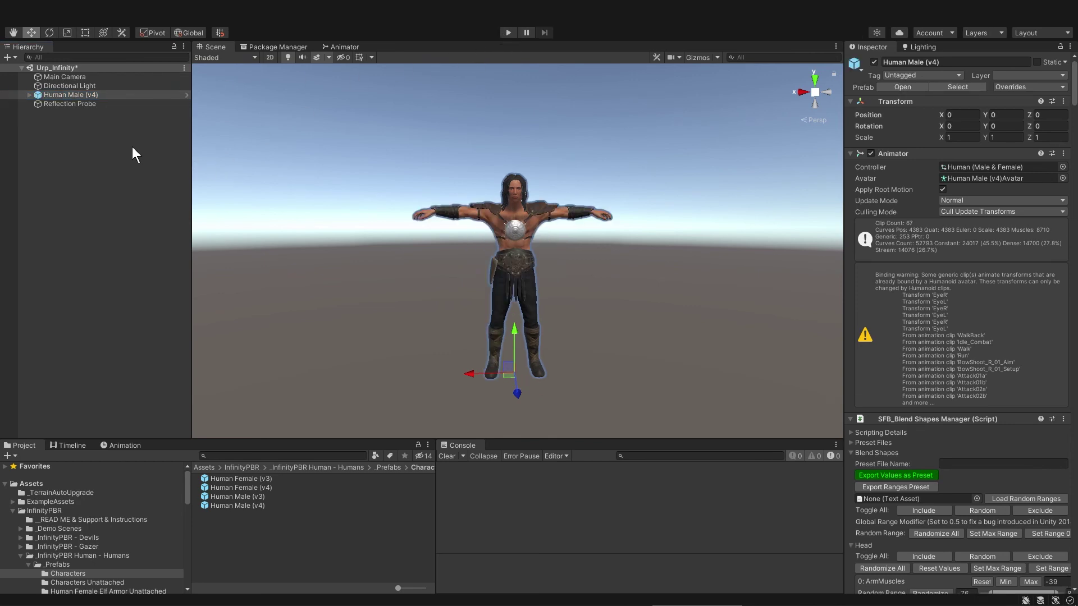
Duplicate Human Male (v4) in Play mode and delete the original
key(ctrl+d)
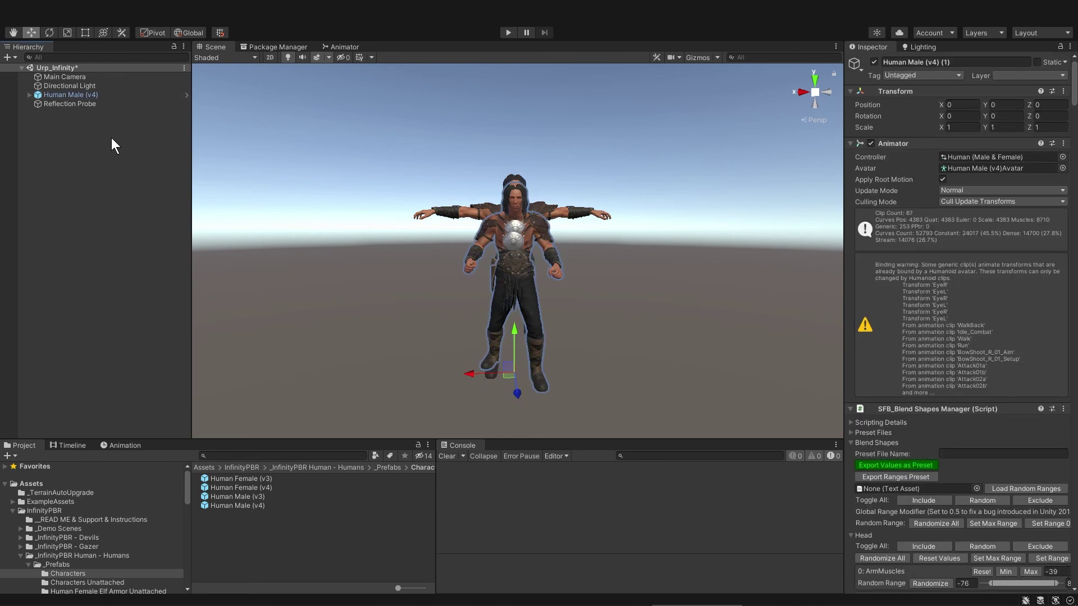
click(94, 95)
key(Delete)
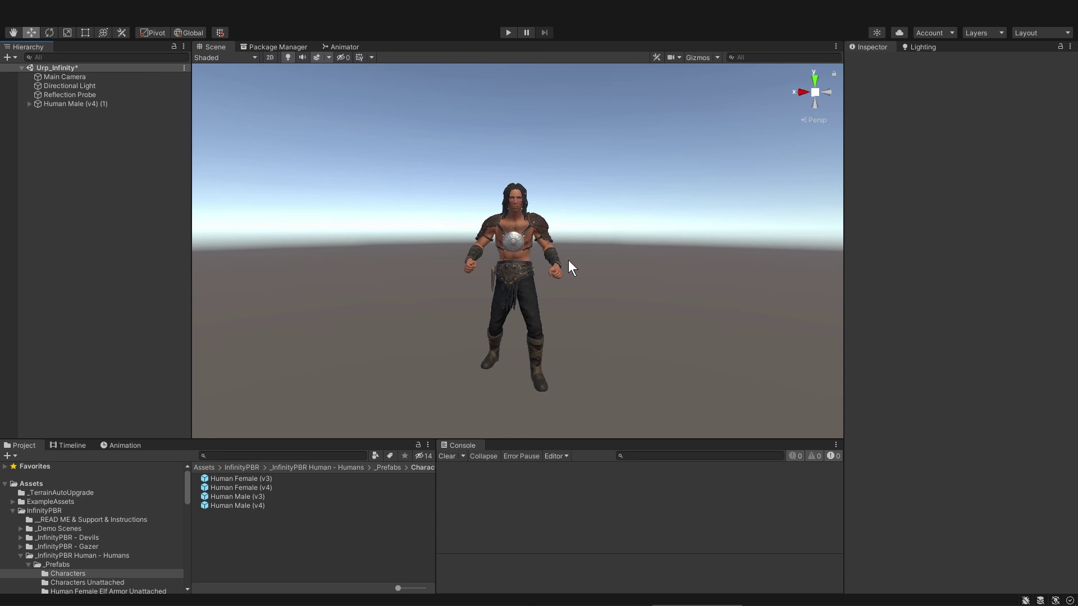
Check the children of the remaining Human Male (v4) (1) copy and keep it selected
click(99, 104)
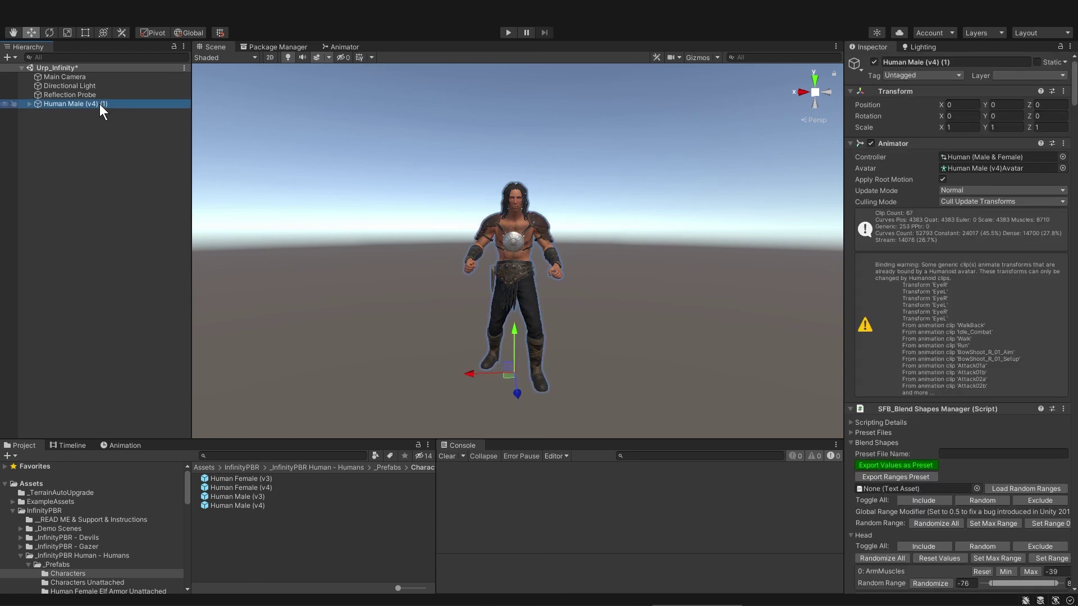
click(29, 104)
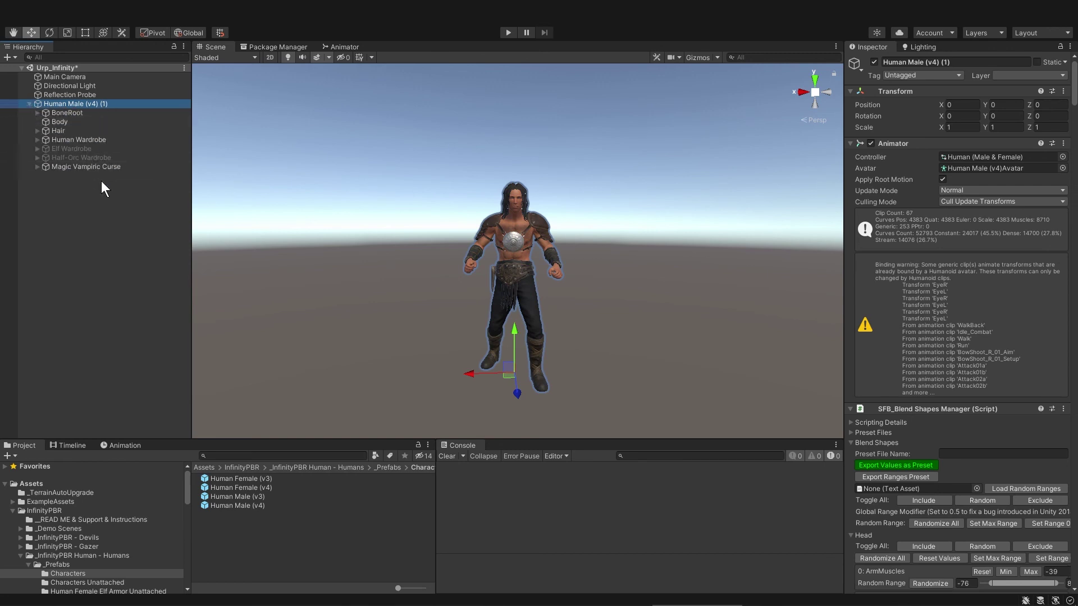
click(30, 104)
click(92, 207)
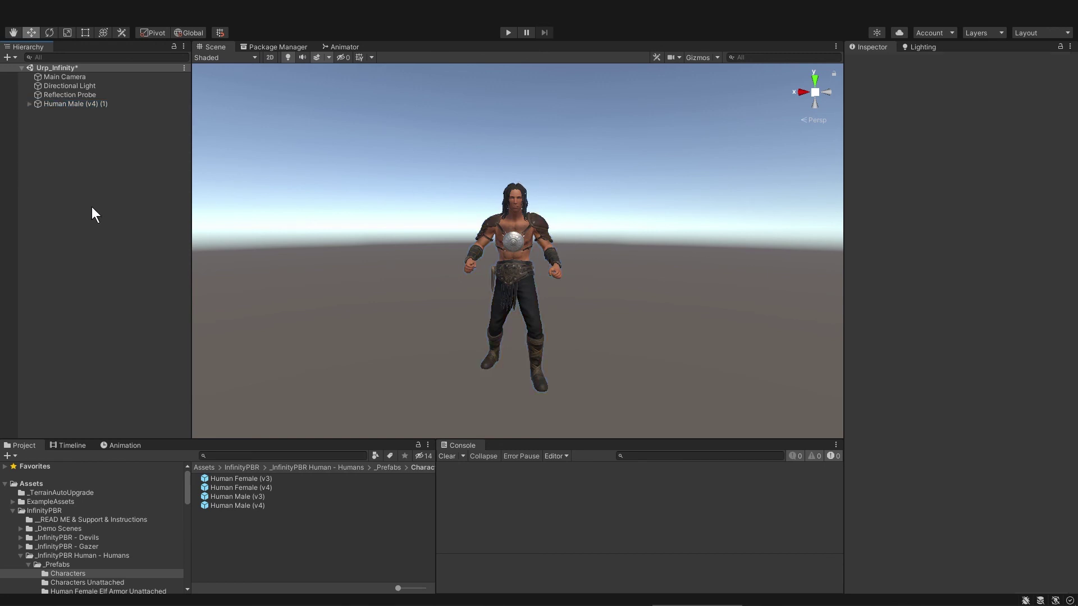
click(115, 105)
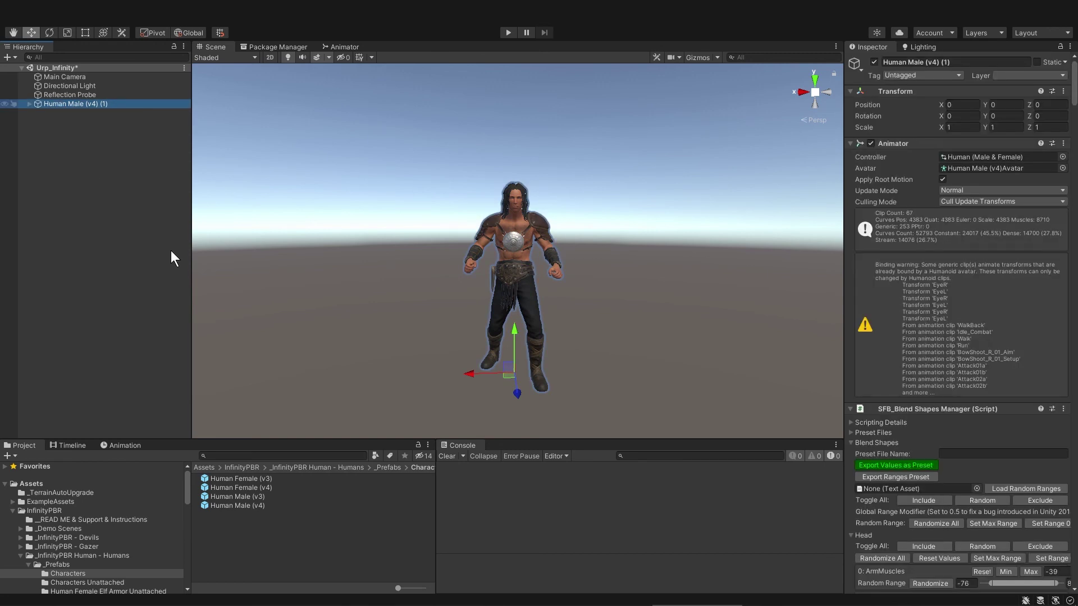